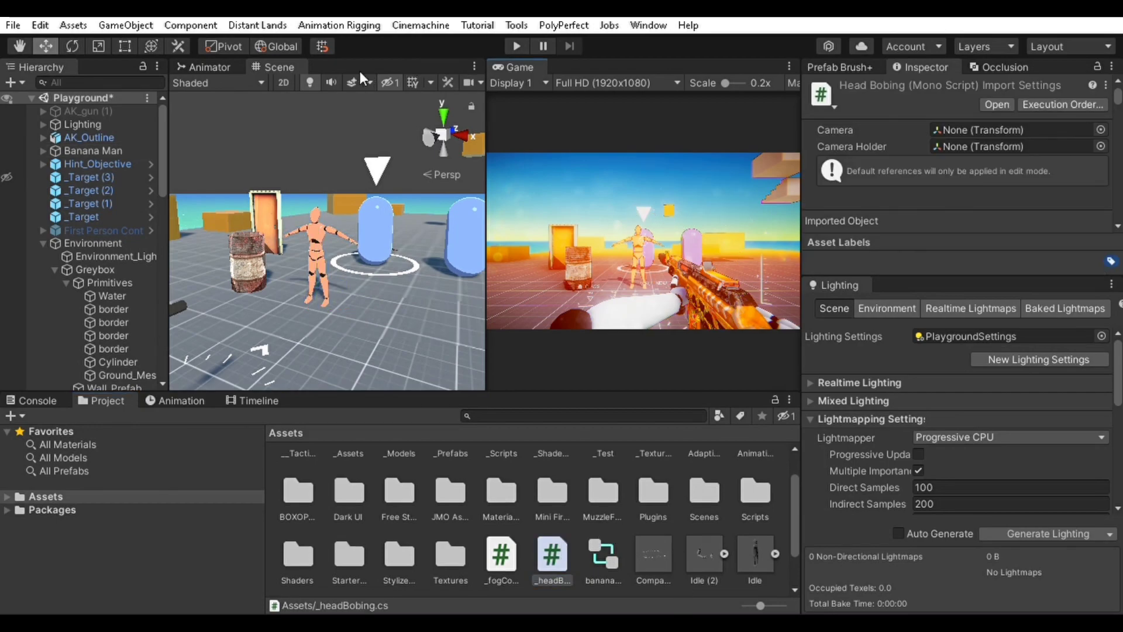
- Examine the player's arms and rifle up close from the side in the scene
right_click_drag(353, 196, 19, 216)
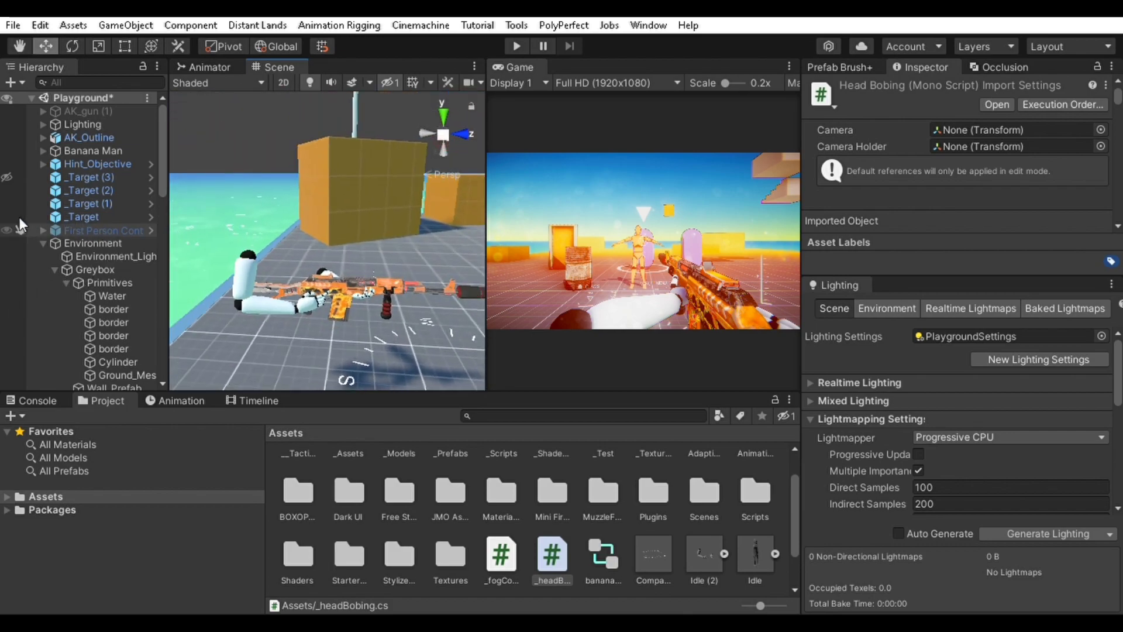
right_click_drag(325, 258, 304, 277)
scroll(303, 281, "up", 3)
right_click_drag(451, 292, 405, 311)
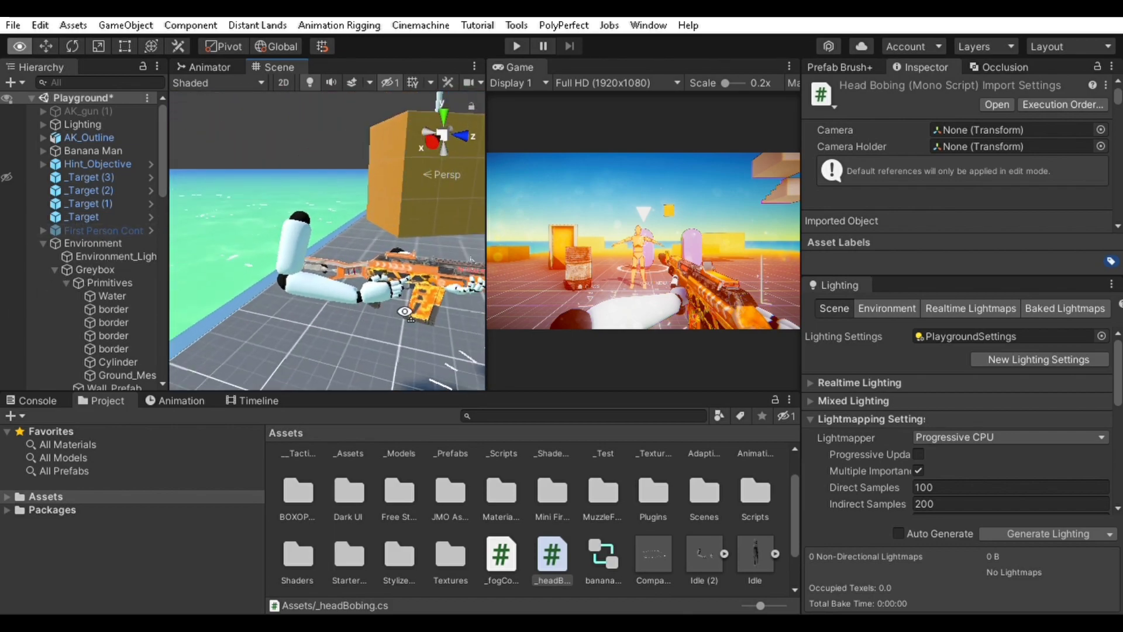
left_click_drag(405, 311, 357, 230, "alt")
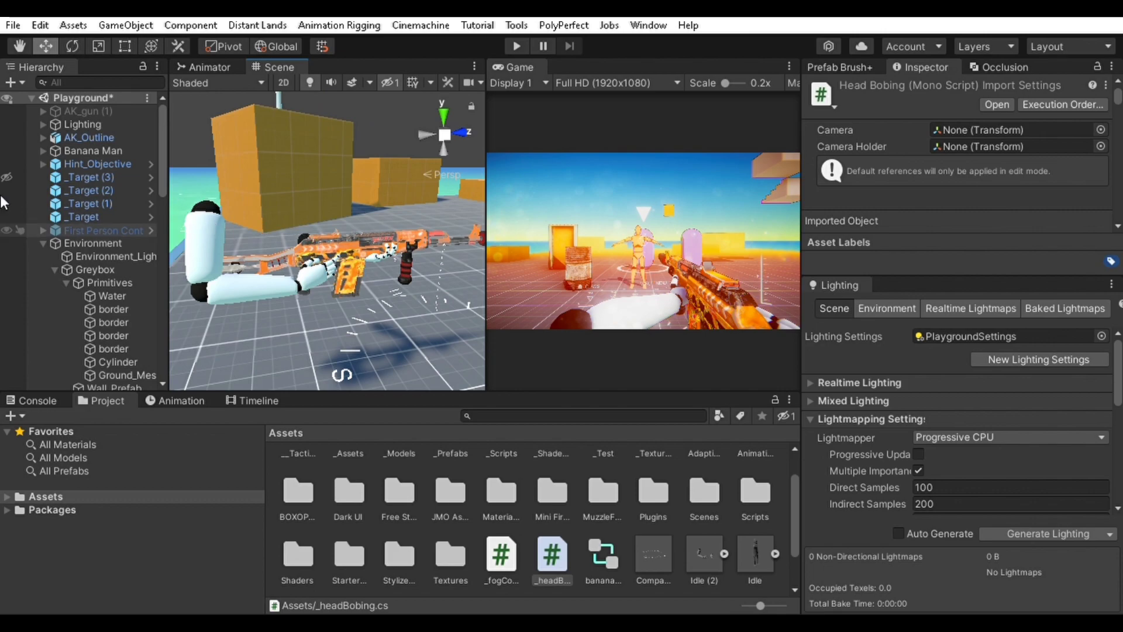
- Collapse the Environment group, select the expanded Player object and widen the Hierarchy to make room for its nested children
left_click(42, 239)
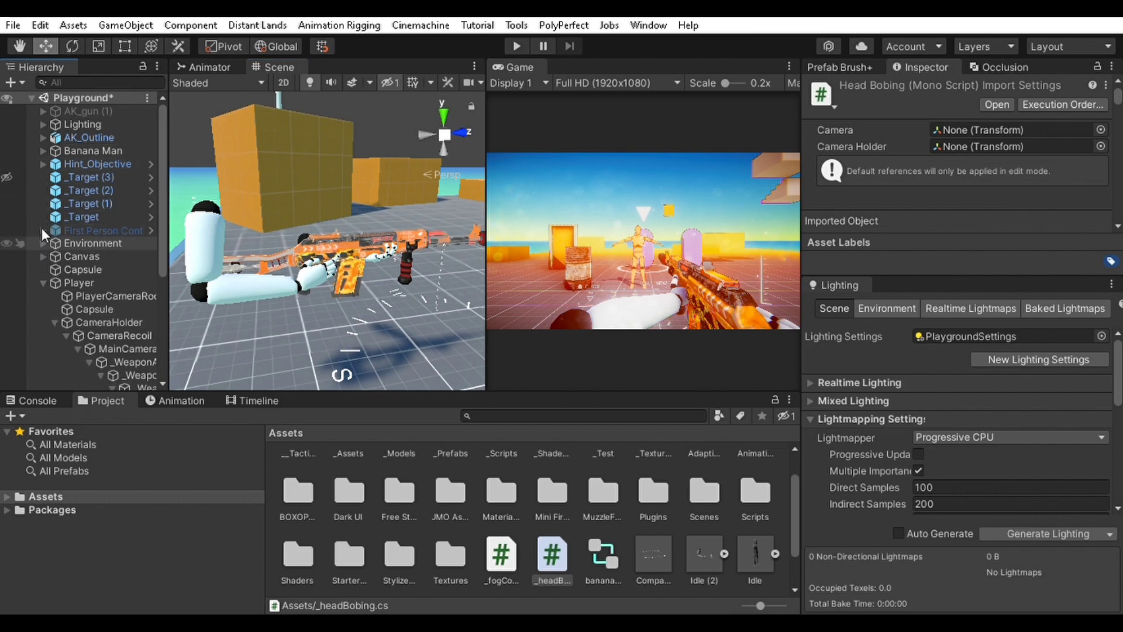
left_click(43, 282)
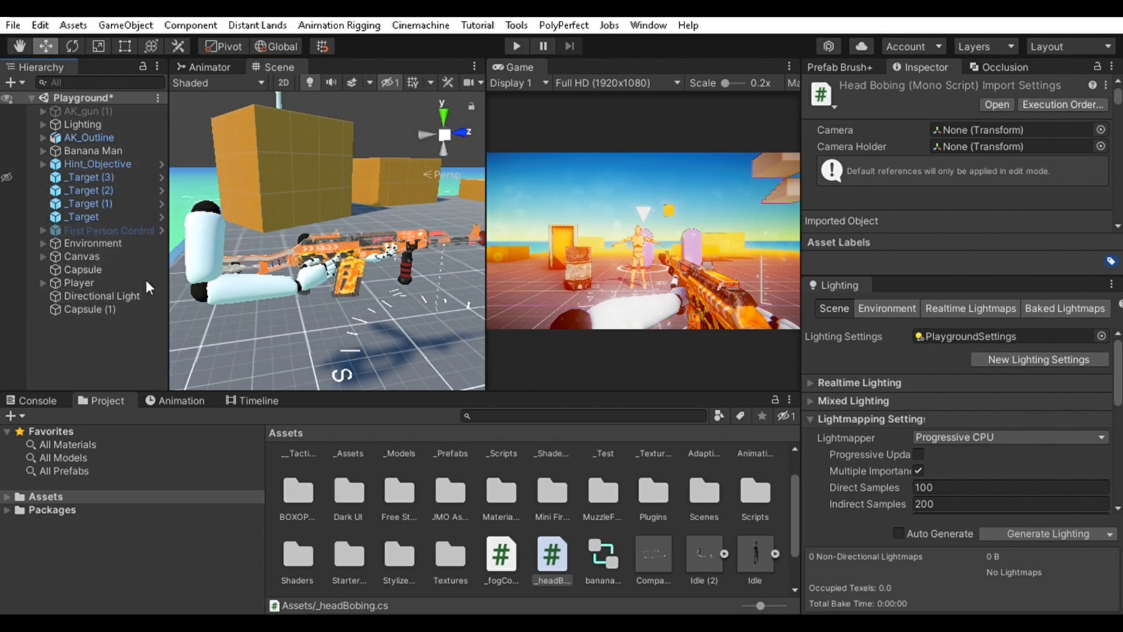
left_click(54, 283)
left_click(43, 282)
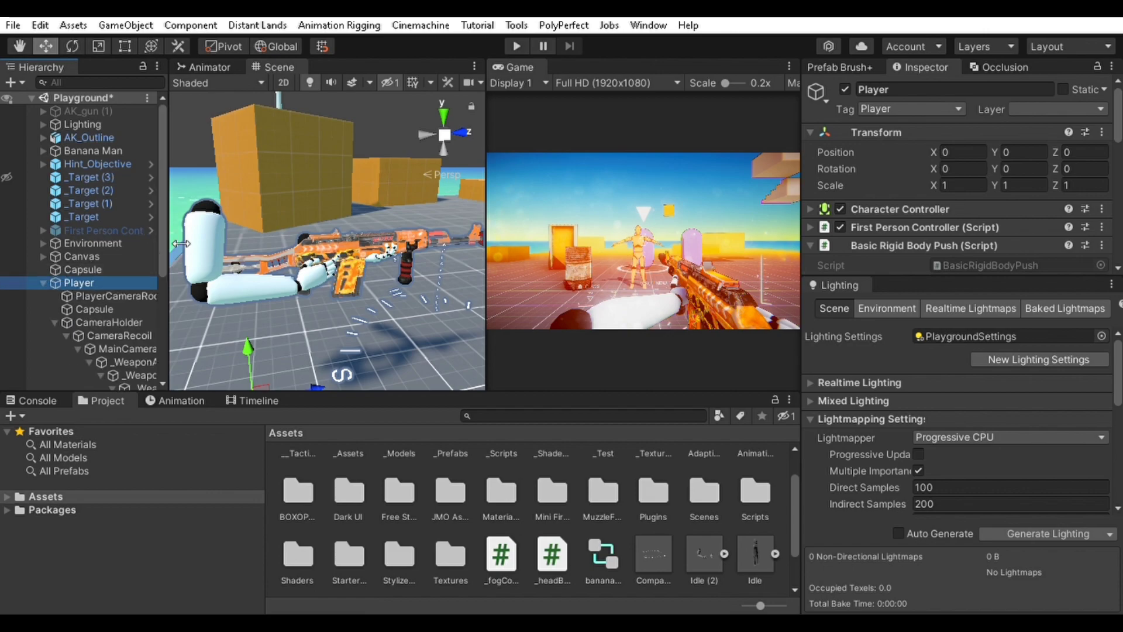
scroll(181, 243, "down", 1)
left_click_drag(176, 267, 296, 270)
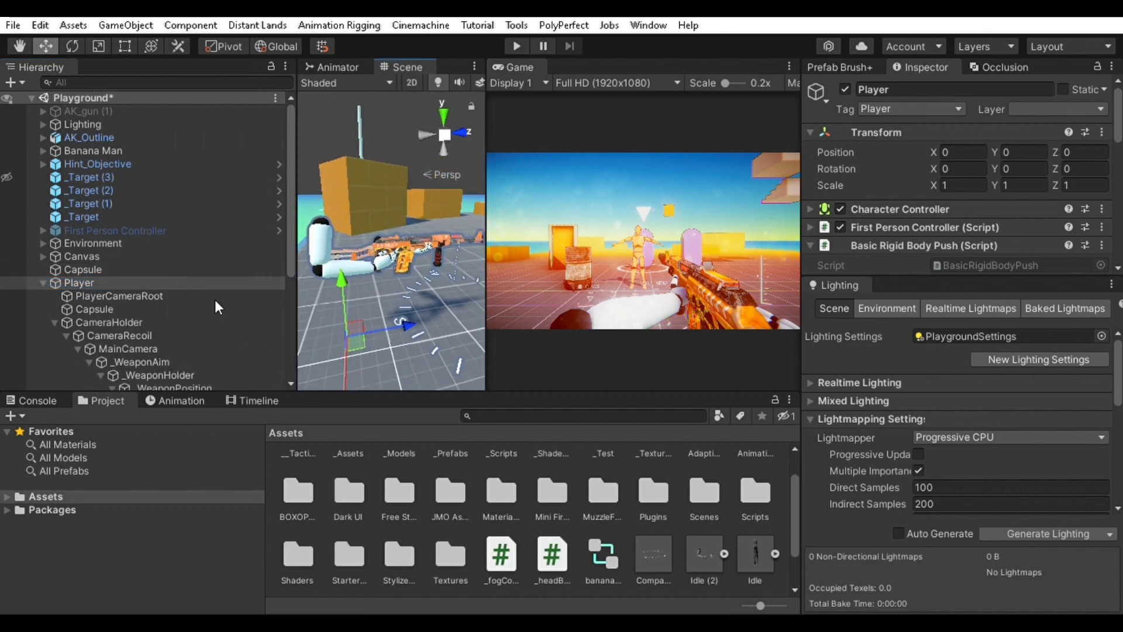
- Inspect the _WeaponHolder, _WeaponAim and _WeaponPosition objects nested under the player's MainCamera
scroll(176, 272, "down", 5)
scroll(114, 204, "up", 3)
left_click(122, 284)
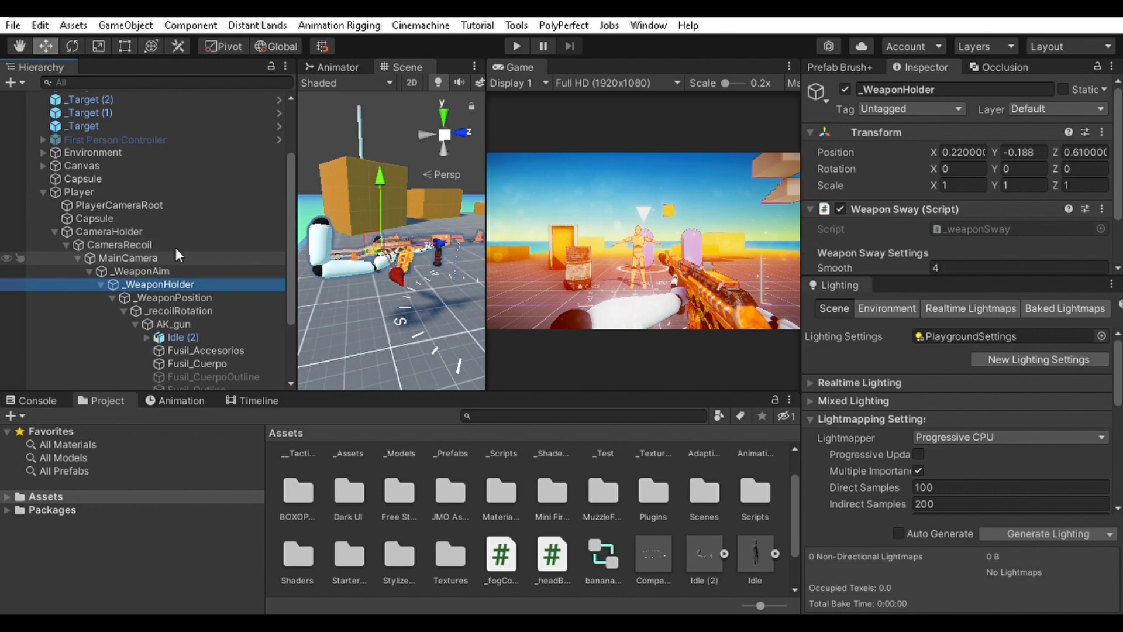
left_click(140, 270)
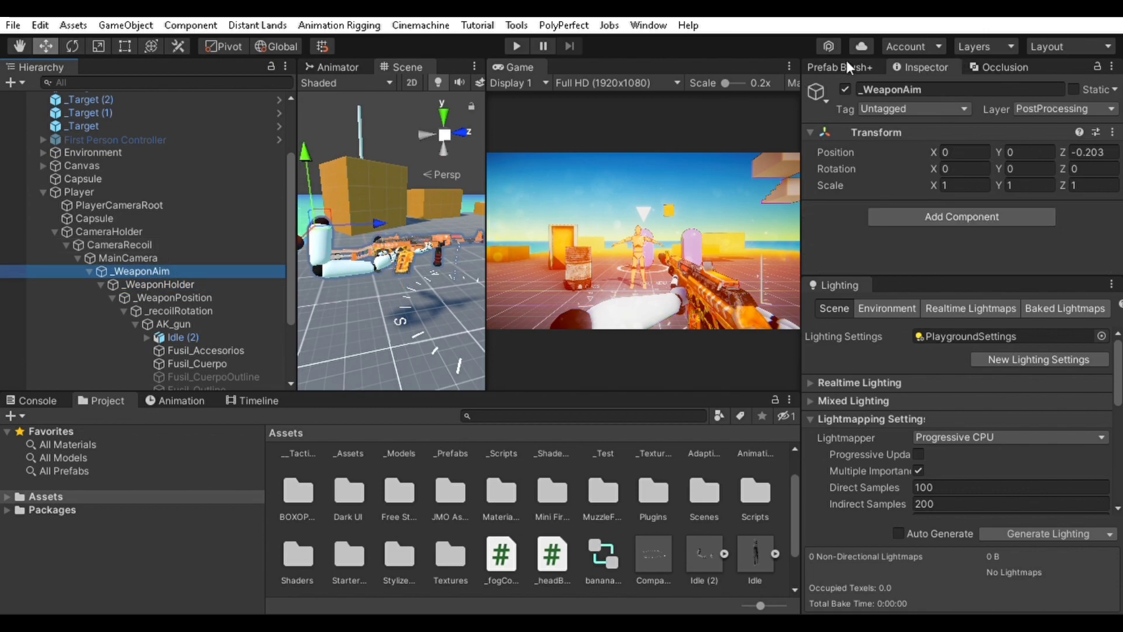
key("Down")
key("Down")
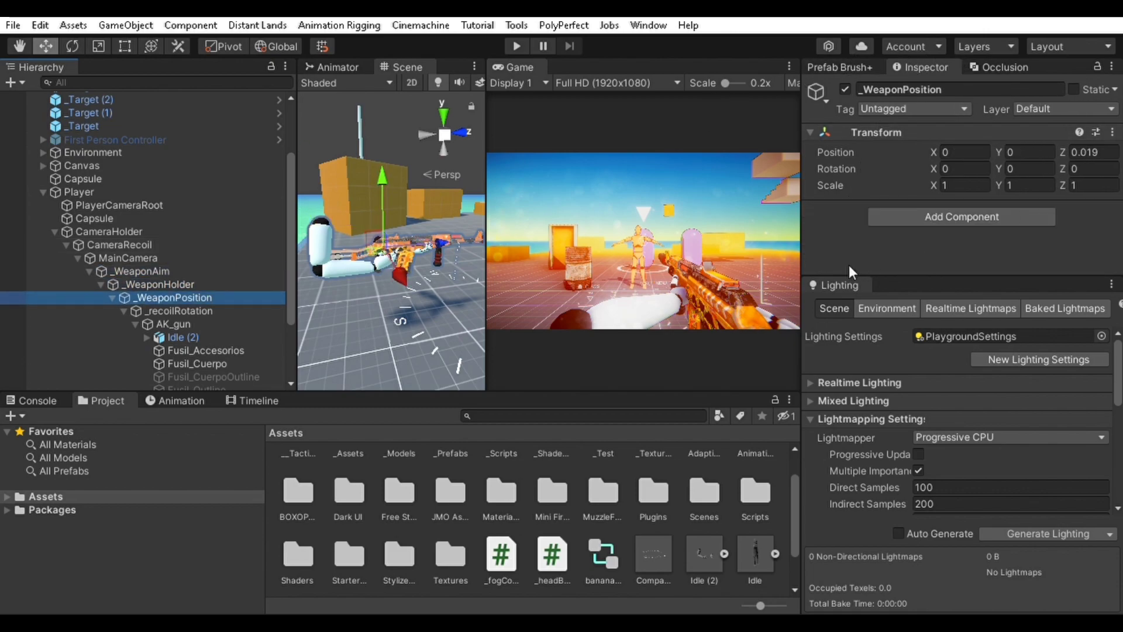
- Dock the Lighting window alongside the Inspector and bring the Inspector back to the front
left_click_drag(843, 284, 889, 55)
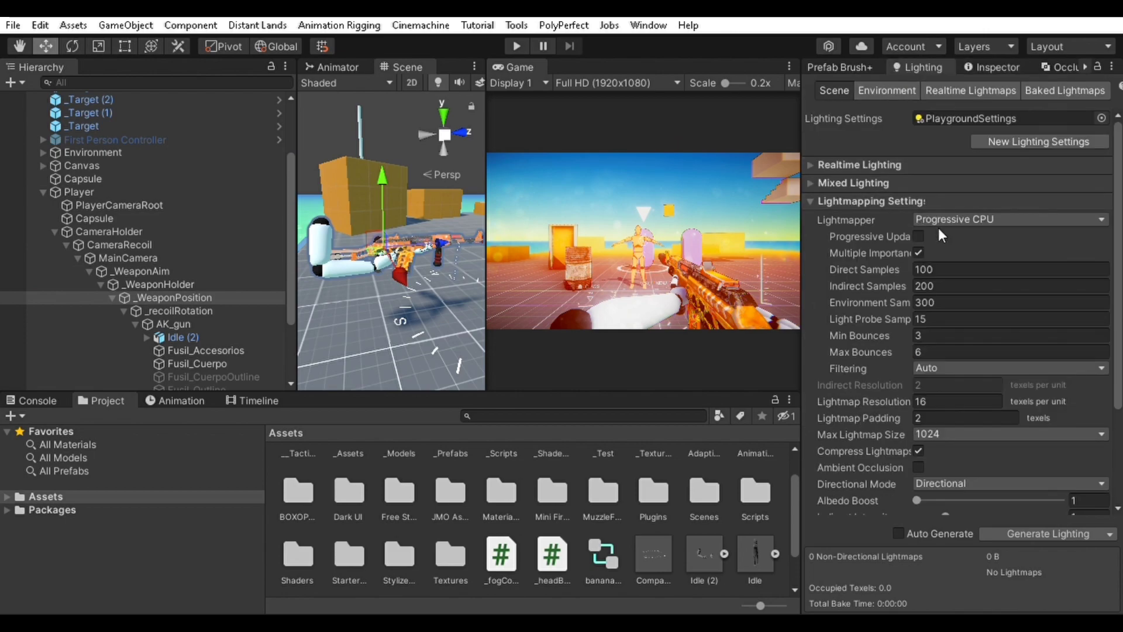
left_click(993, 63)
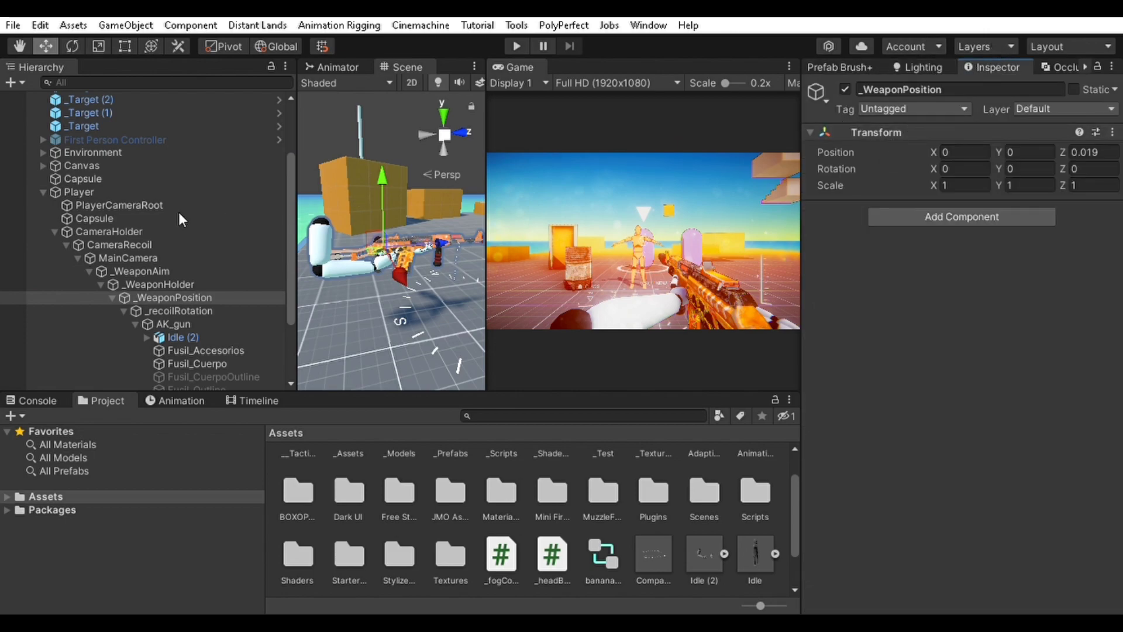
- Examine the weapon hierarchy from _WeaponHolder down to AK_gun, including the gun's script settings
left_click(187, 282)
key("Down")
key("Down")
key("Down")
key("Down")
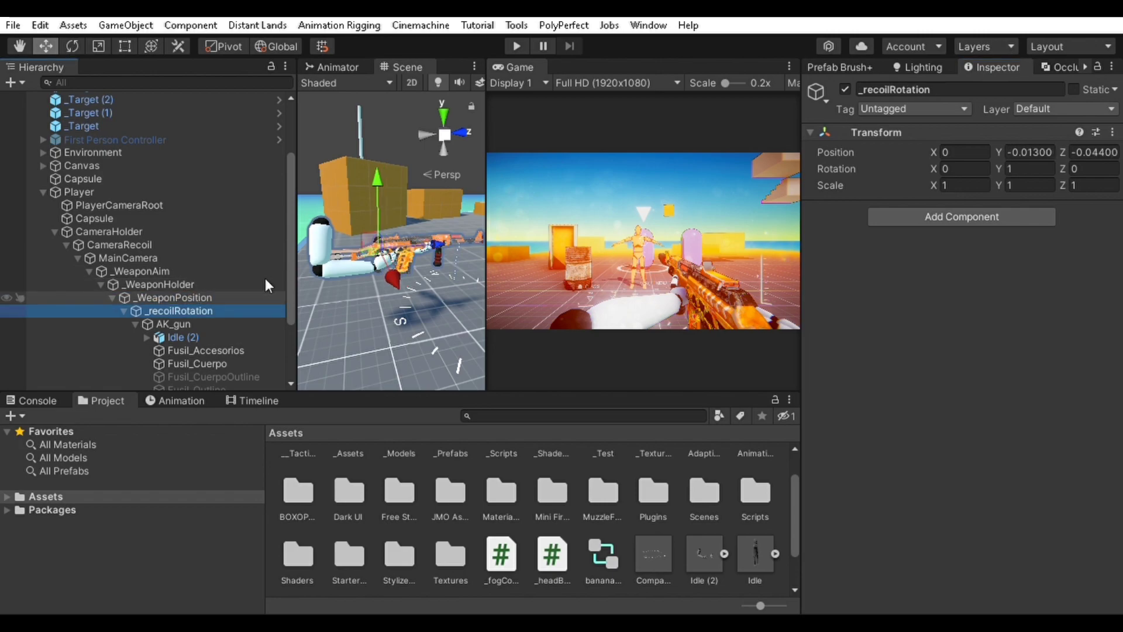
key("Up")
key("Up")
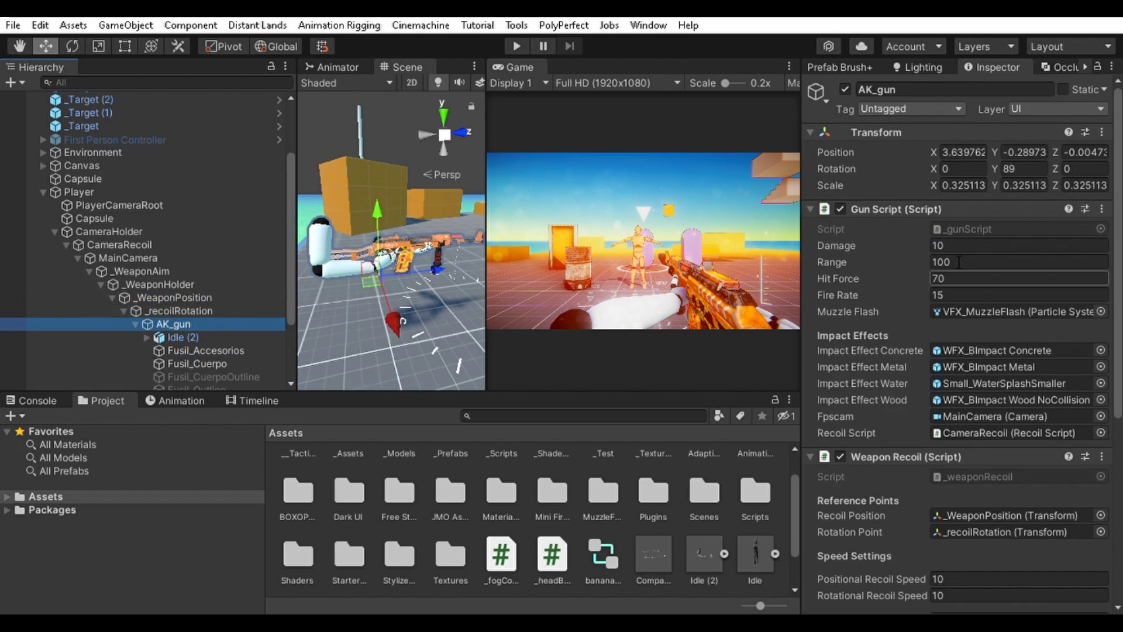
scroll(960, 191, "down", 5)
scroll(892, 342, "up", 4)
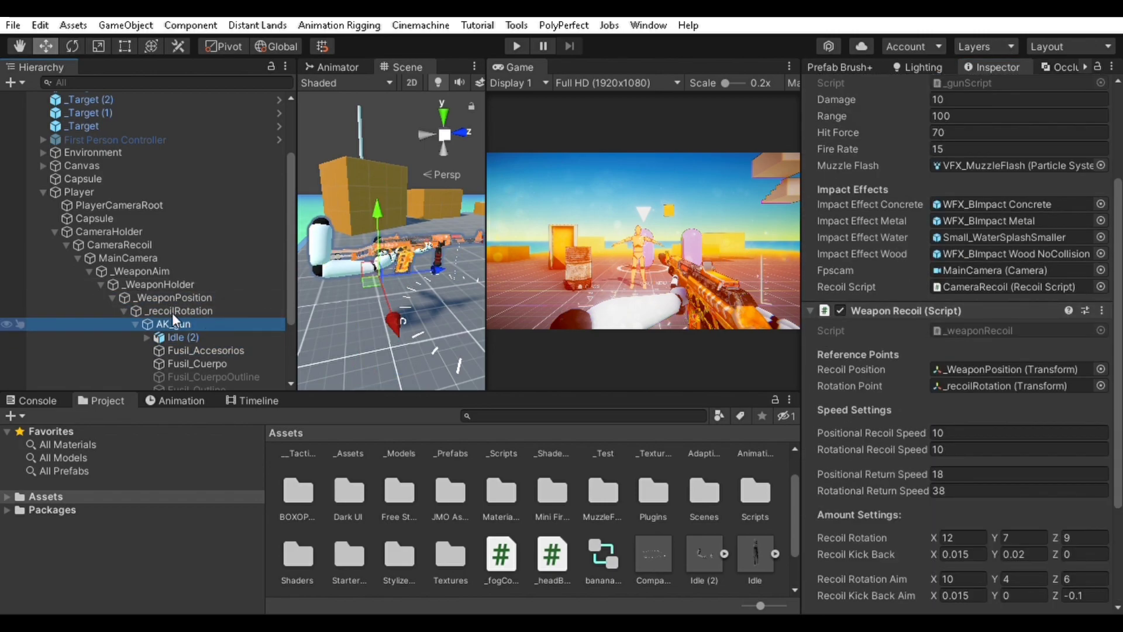
- Review the parent objects above AK_gun, including _WeaponHolder's Weapon Sway component and _WeaponAim
key("Up")
key("Up")
key("Up")
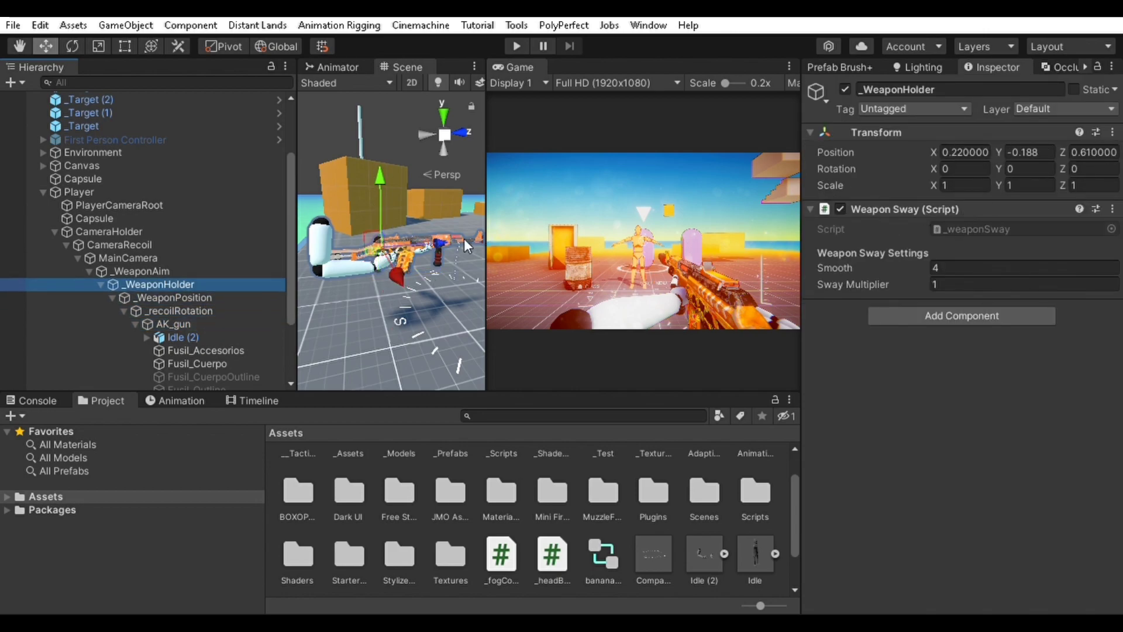
key("Down")
key("Up")
key("Up")
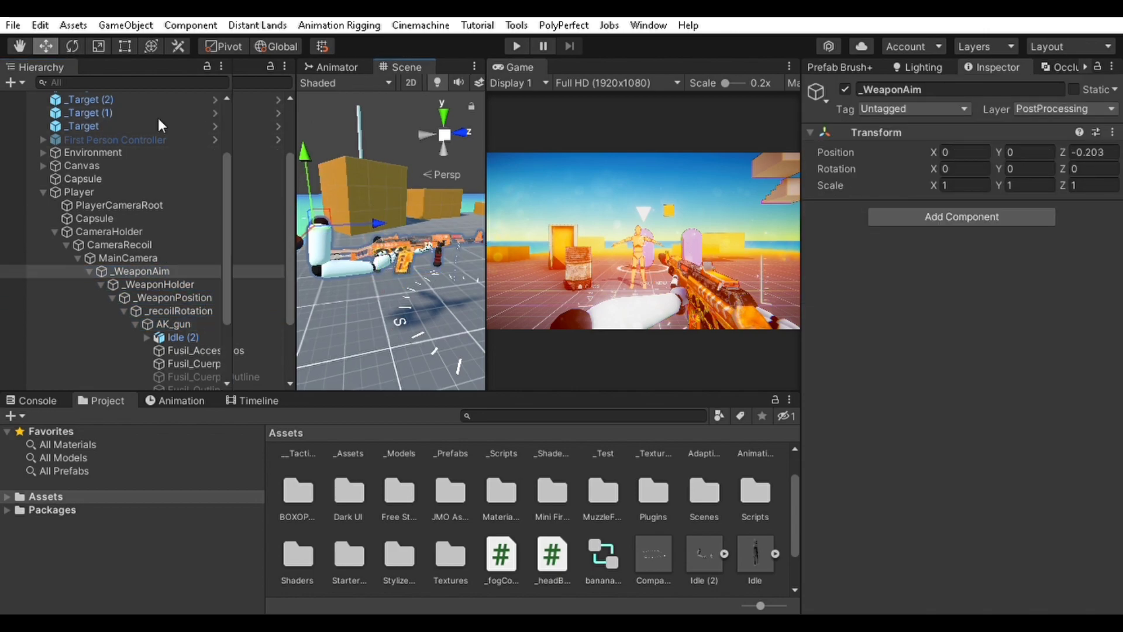
- Enlarge the Scene view, play-test the game by looking around and firing the rifle, and stop play mode
left_click_drag(486, 188, 508, 199)
left_click(516, 45)
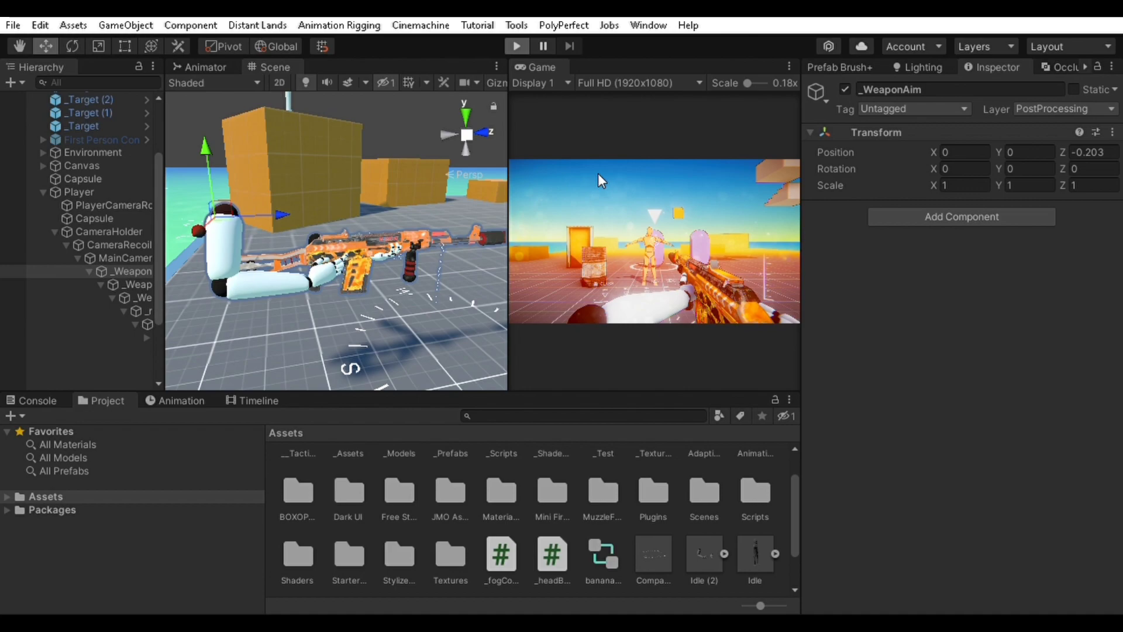
left_click(644, 201)
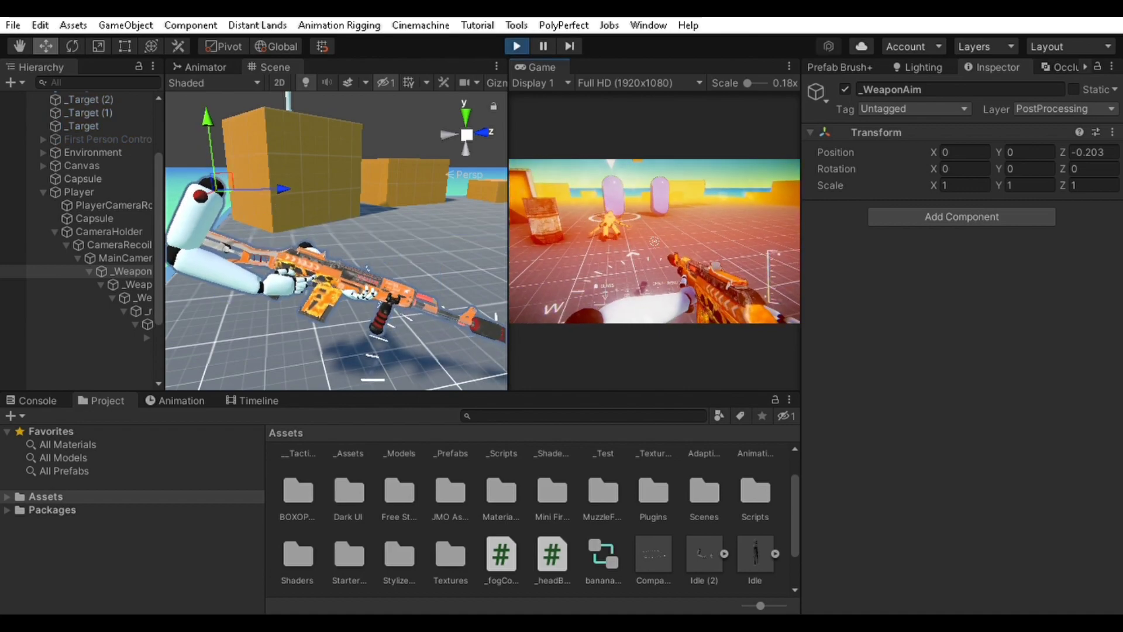
left_click(655, 241)
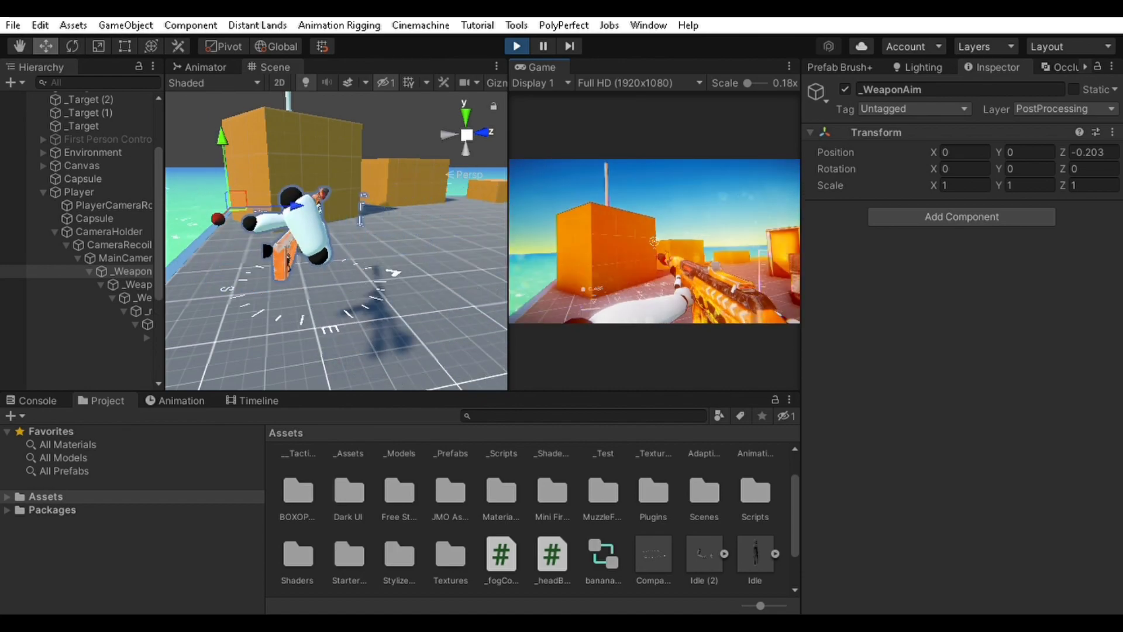
left_click(655, 240)
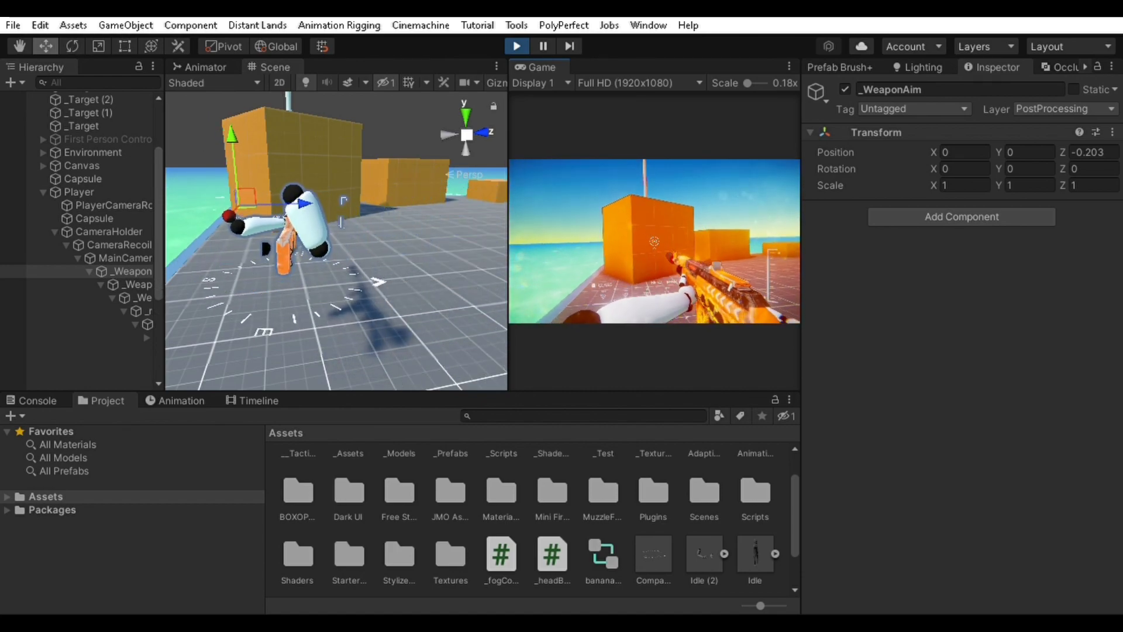
left_click(654, 241)
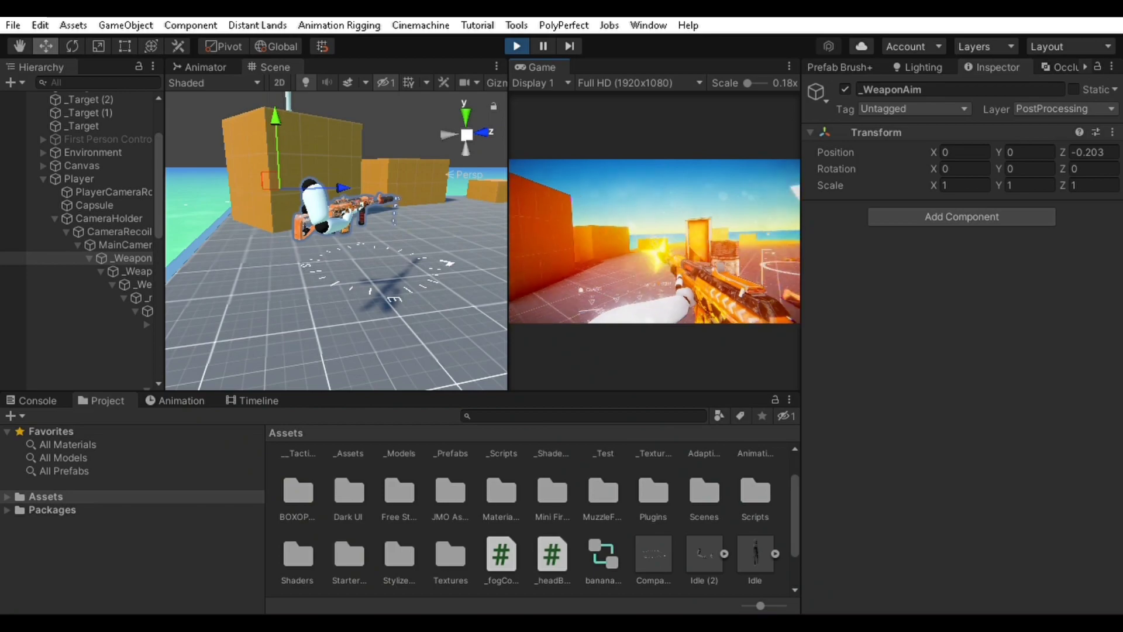
left_click(517, 46)
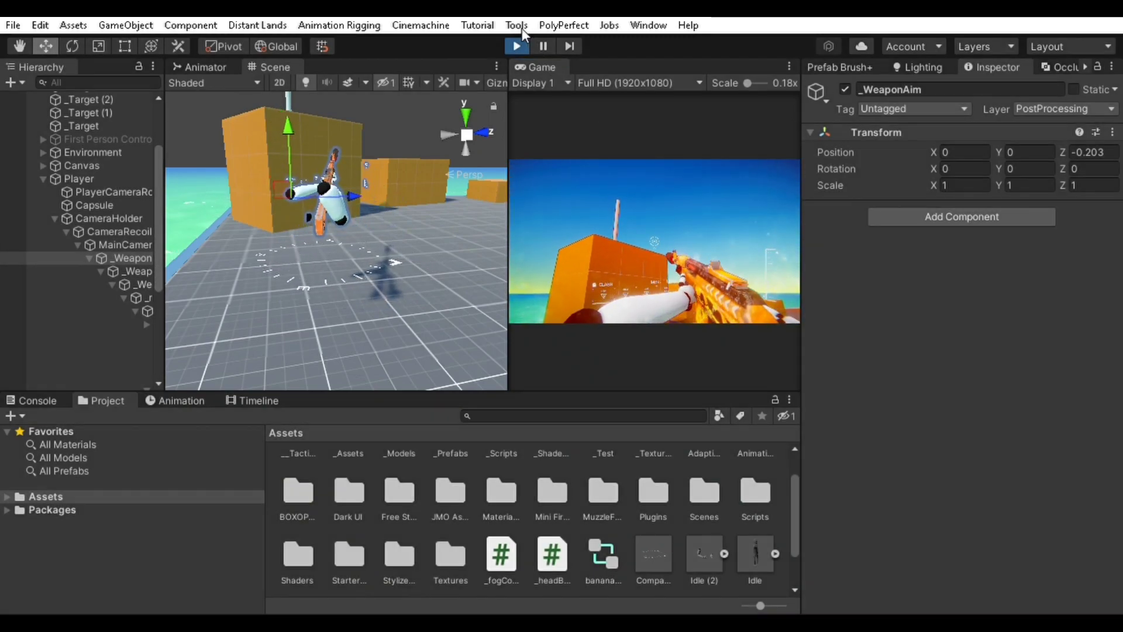
- Select the Idle (2) arms model in the scene and disable its Animator component
right_click_drag(295, 269, 303, 249)
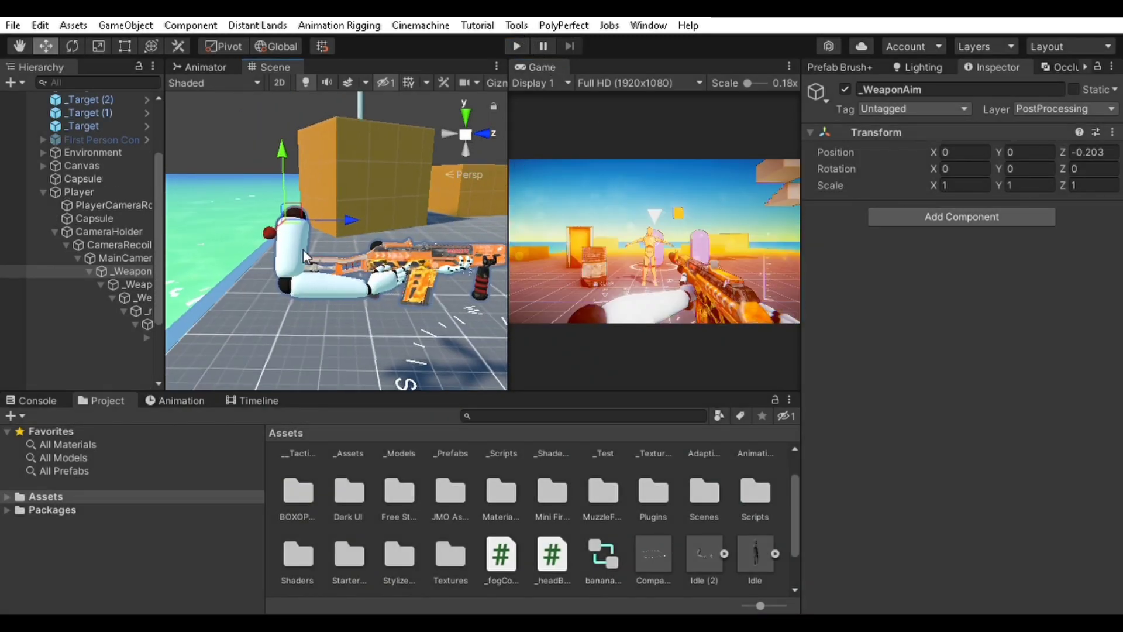
left_click(294, 221)
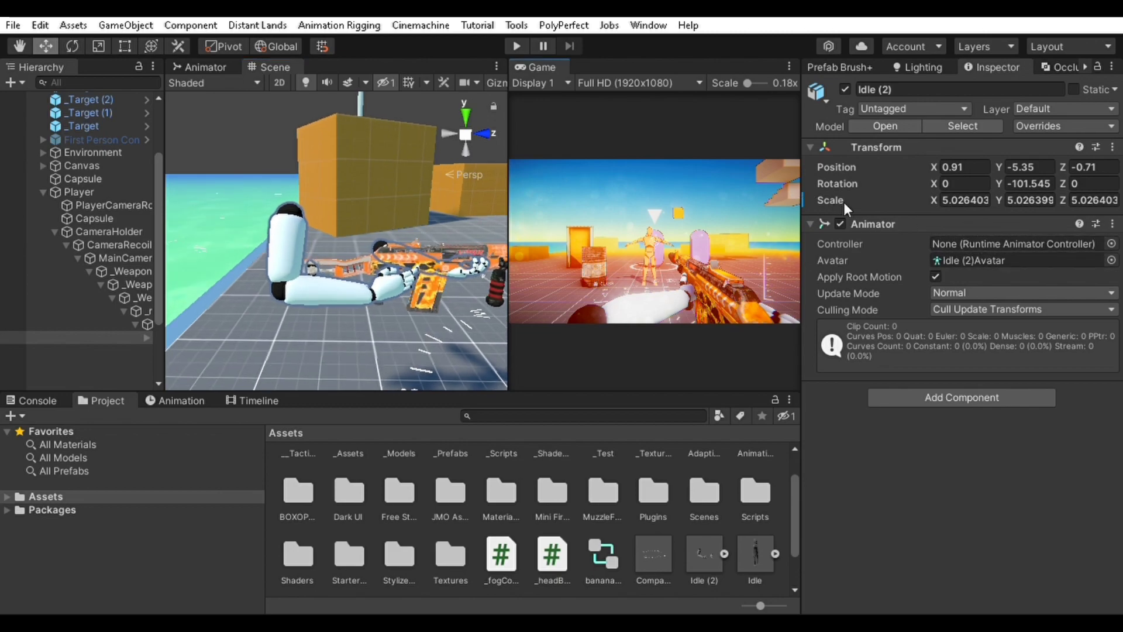
left_click(840, 224)
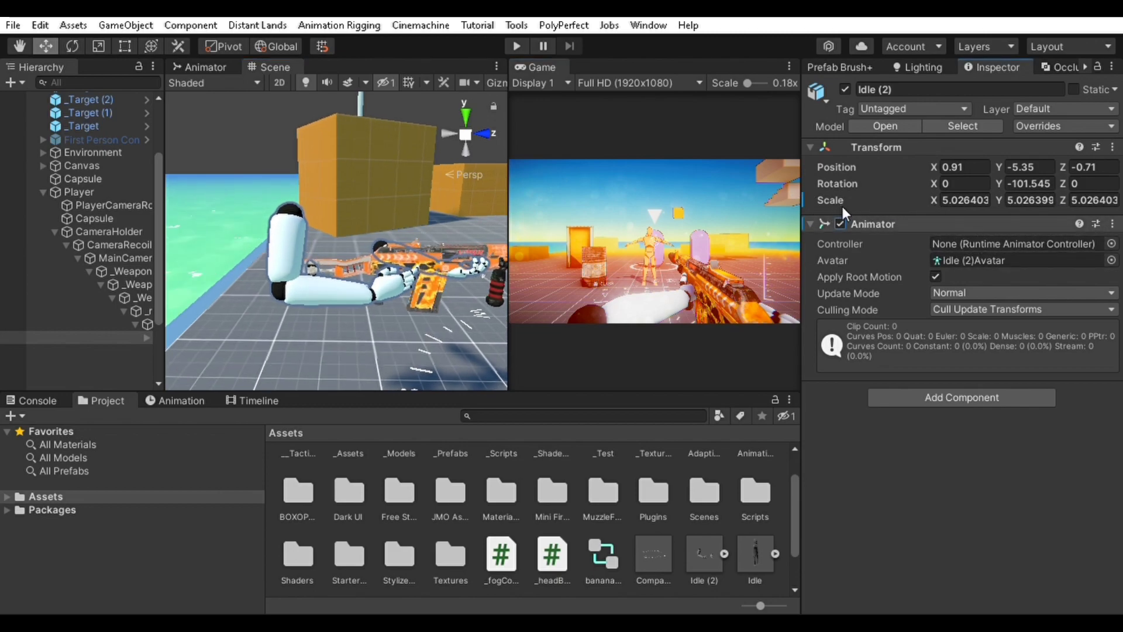
left_click(840, 223)
- Widen the Hierarchy and select AK_gun beneath _recoilRotation
right_click_drag(387, 221, 227, 254)
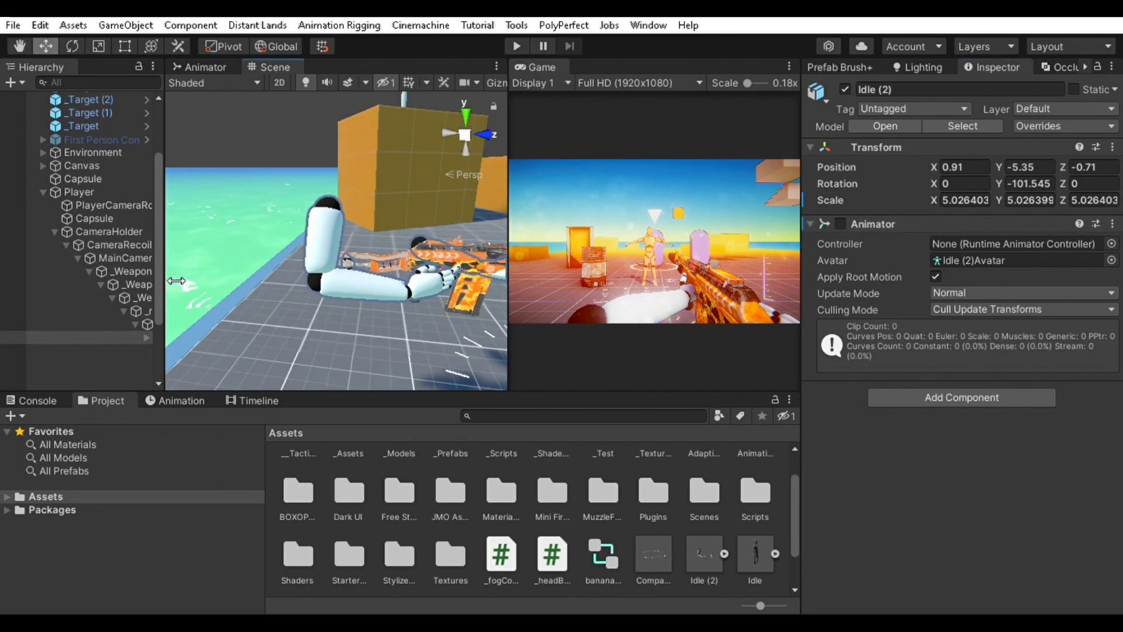
left_click_drag(176, 281, 300, 292)
left_click(196, 321)
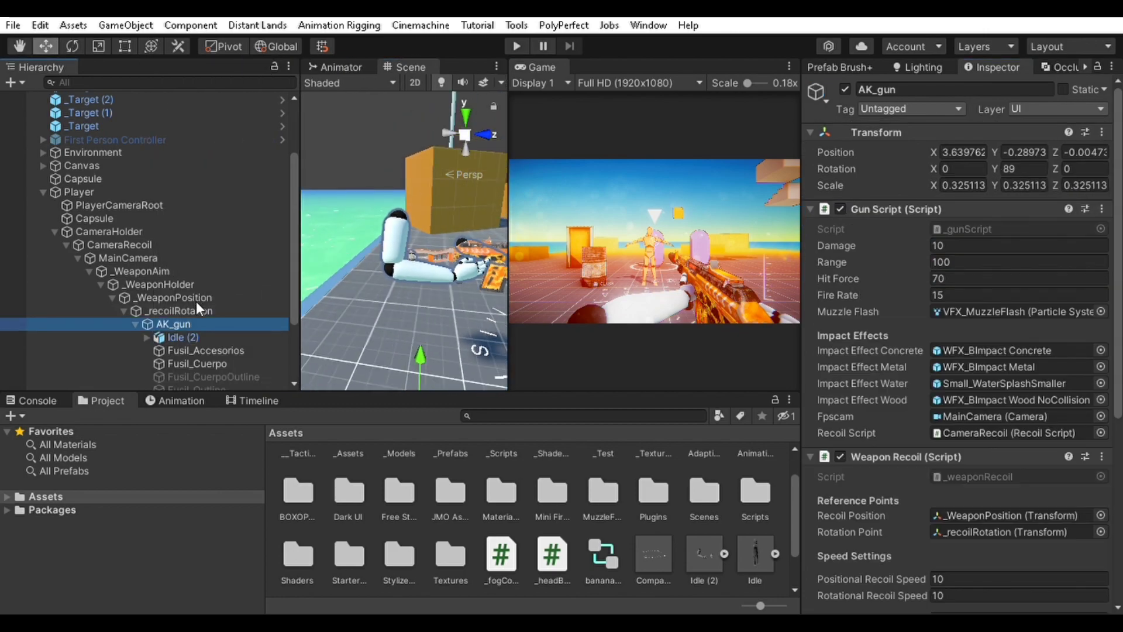
- Try moving AK_gun in the scene together with its attached arms, and undo the move
middle_click_drag(351, 248, 297, 260)
right_click_drag(383, 234, 340, 245)
middle_click_drag(340, 246, 294, 268)
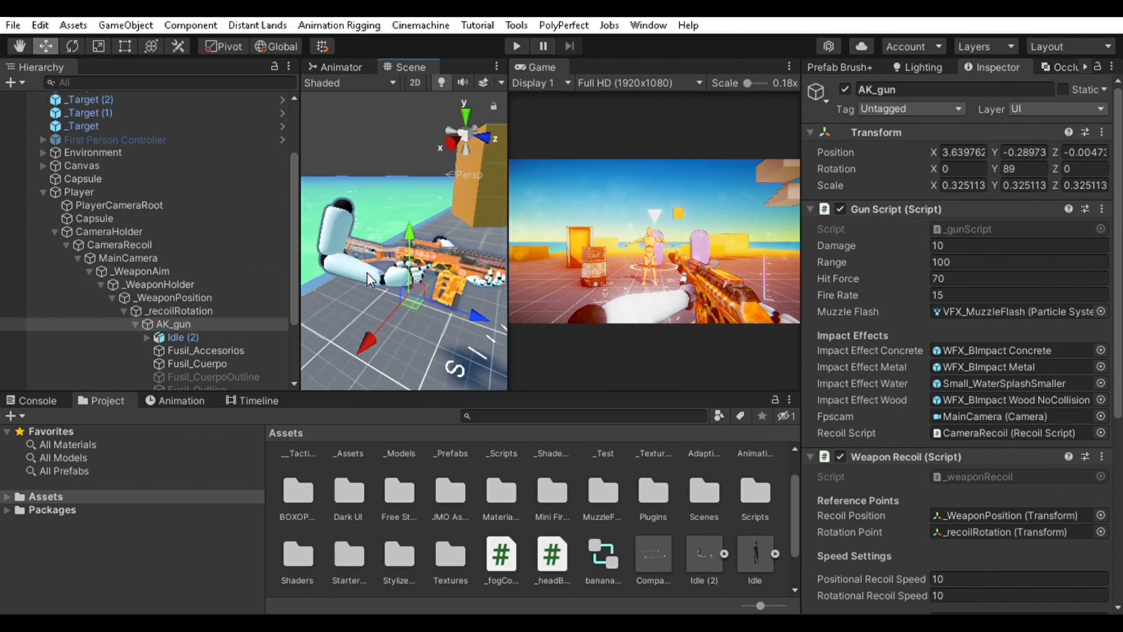
left_click_drag(412, 282, 443, 242)
key("ctrl+z")
right_click_drag(462, 266, 476, 259)
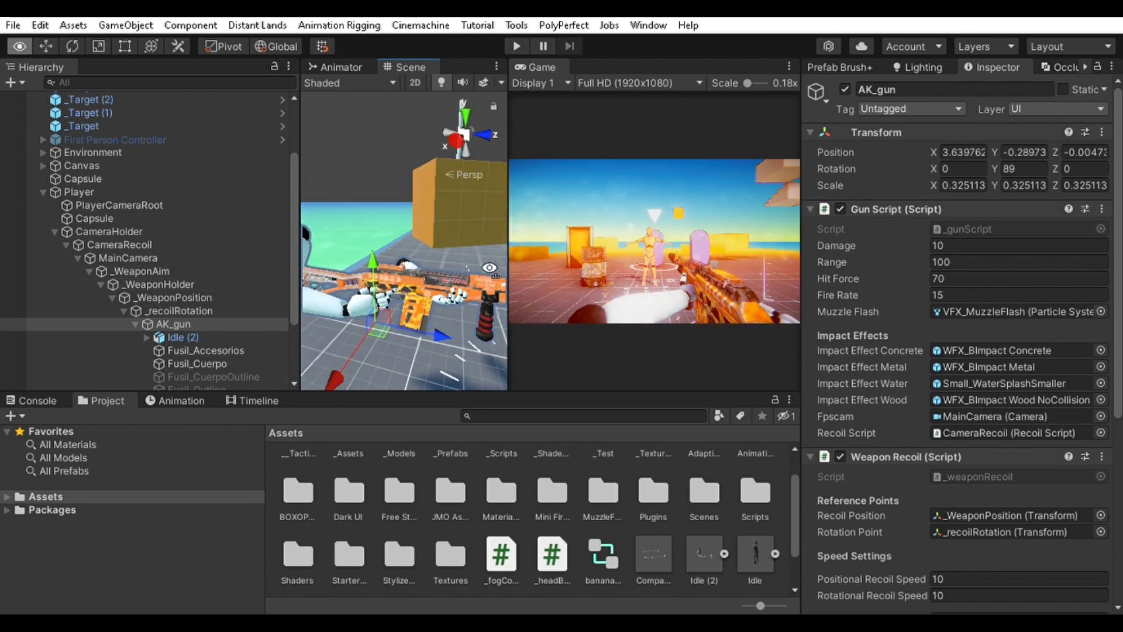
- Inspect the components of the rifle's body mesh, Fusil_Cuerpo
middle_click_drag(477, 259, 439, 271)
right_click_drag(439, 271, 429, 275)
left_click(422, 272)
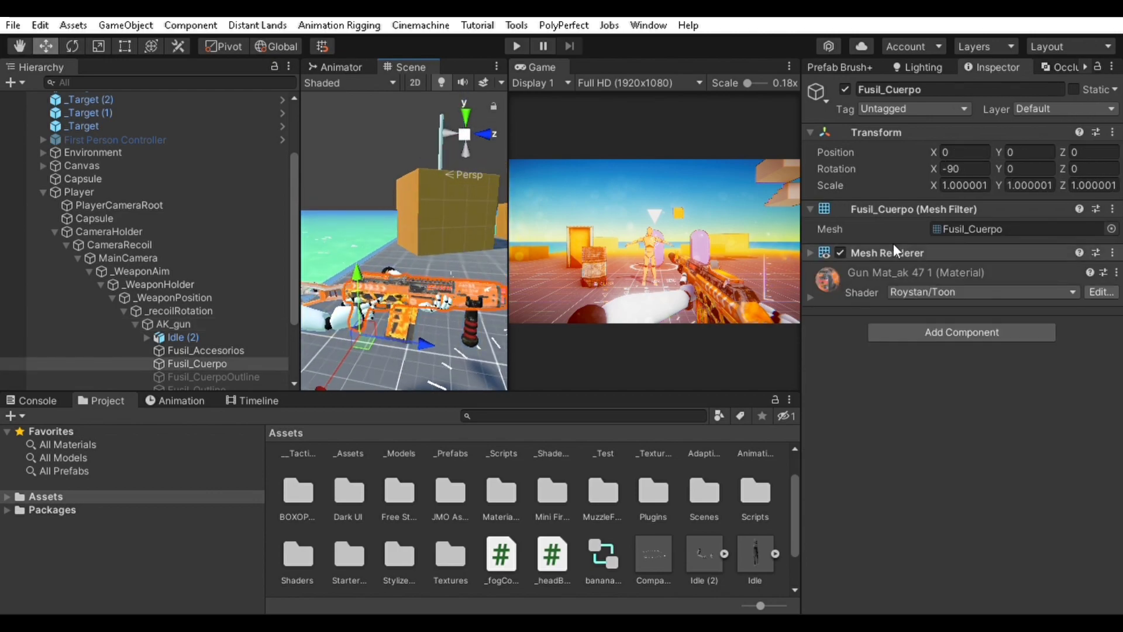
- Review AK_gun's Gun Script, Weapon Recoil and Weapon ADS components, and collapse the Weapon Recoil settings
left_click(194, 319)
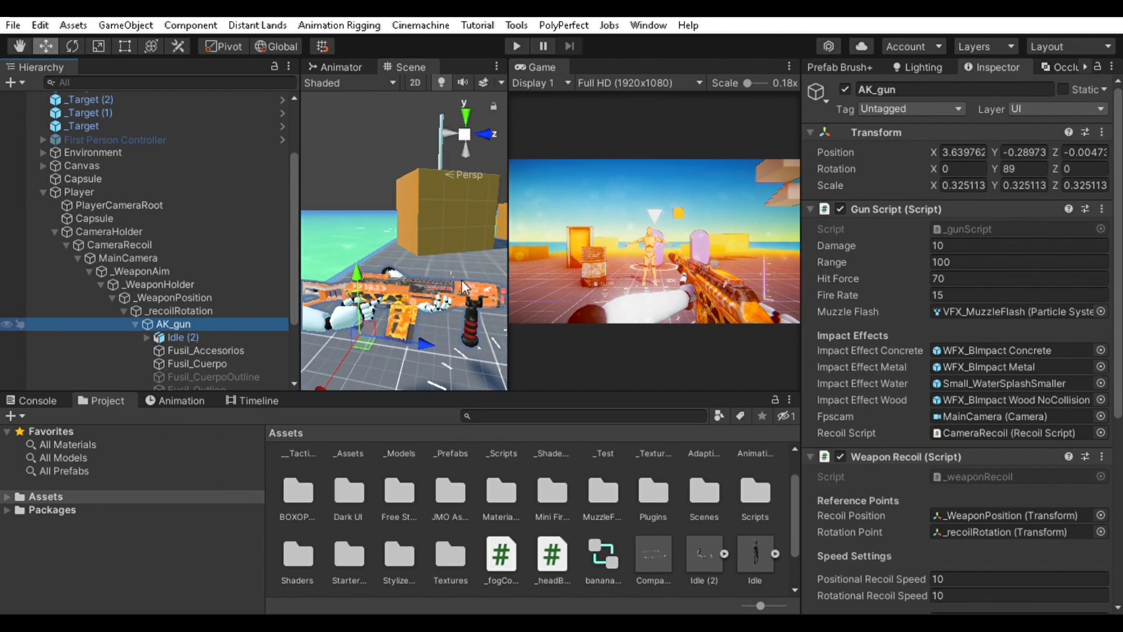
scroll(908, 222, "down", 5)
scroll(908, 223, "up", 5)
left_click(872, 209)
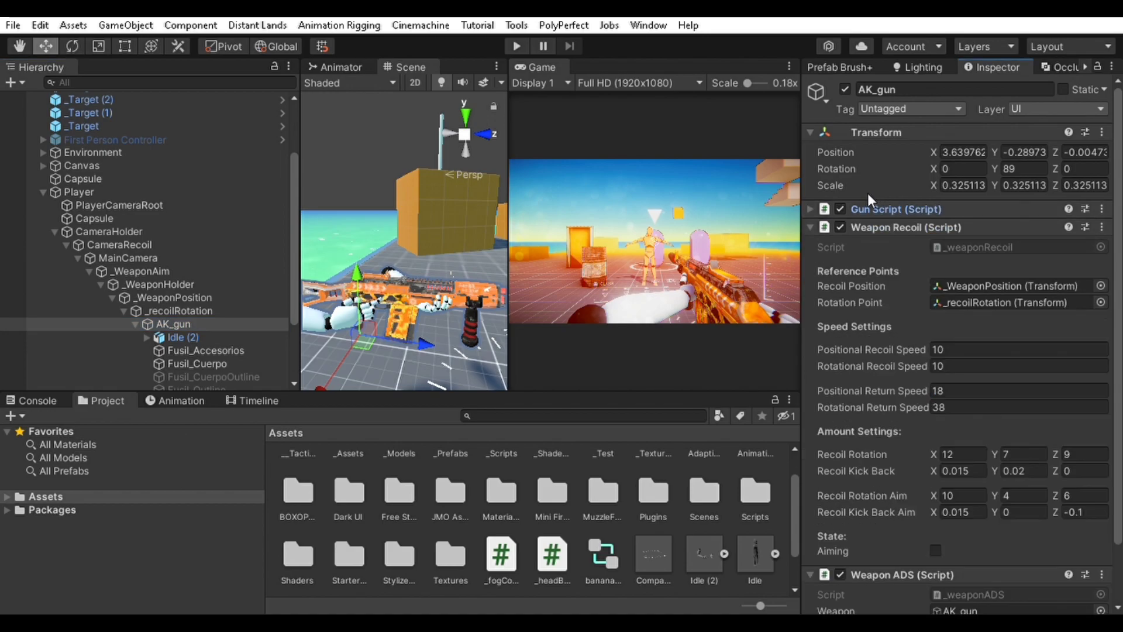
left_click(870, 208)
scroll(959, 351, "down", 3)
scroll(935, 328, "down", 3)
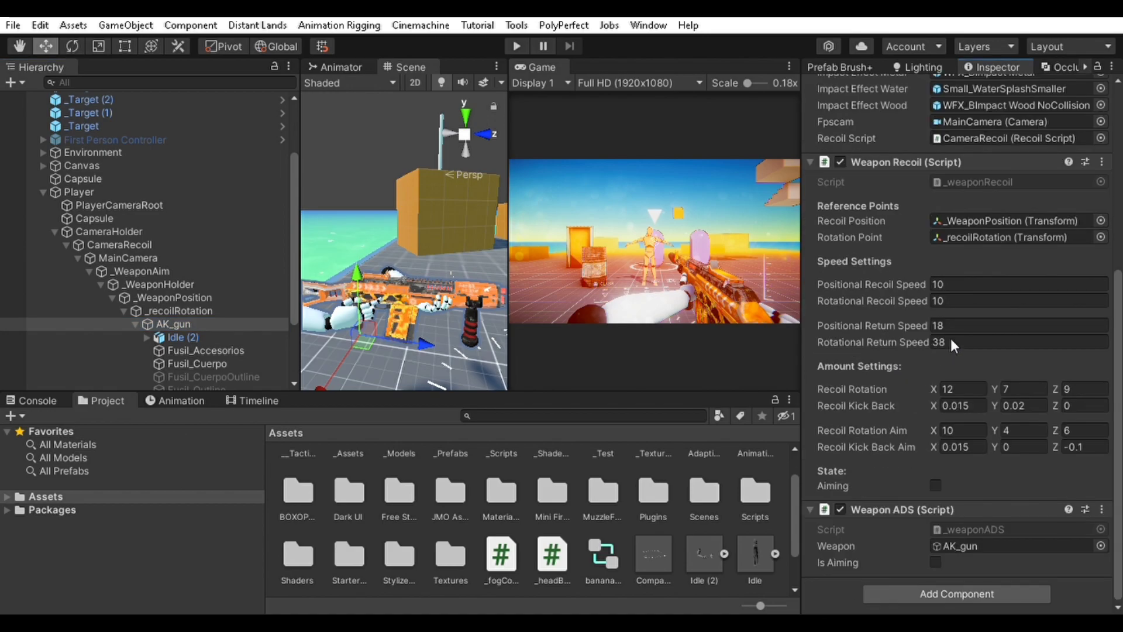
left_click(881, 161)
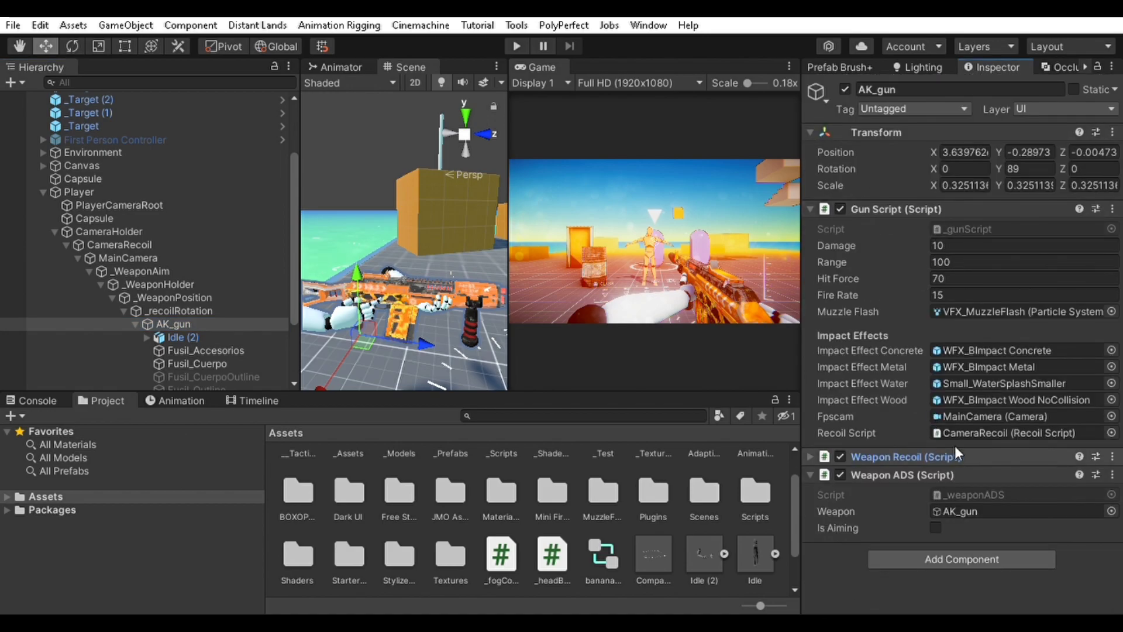
- Review the gun's Weapon ADS component and examine the rifle in a maximized Game view before restoring the layout
left_click(913, 475)
left_click(912, 474)
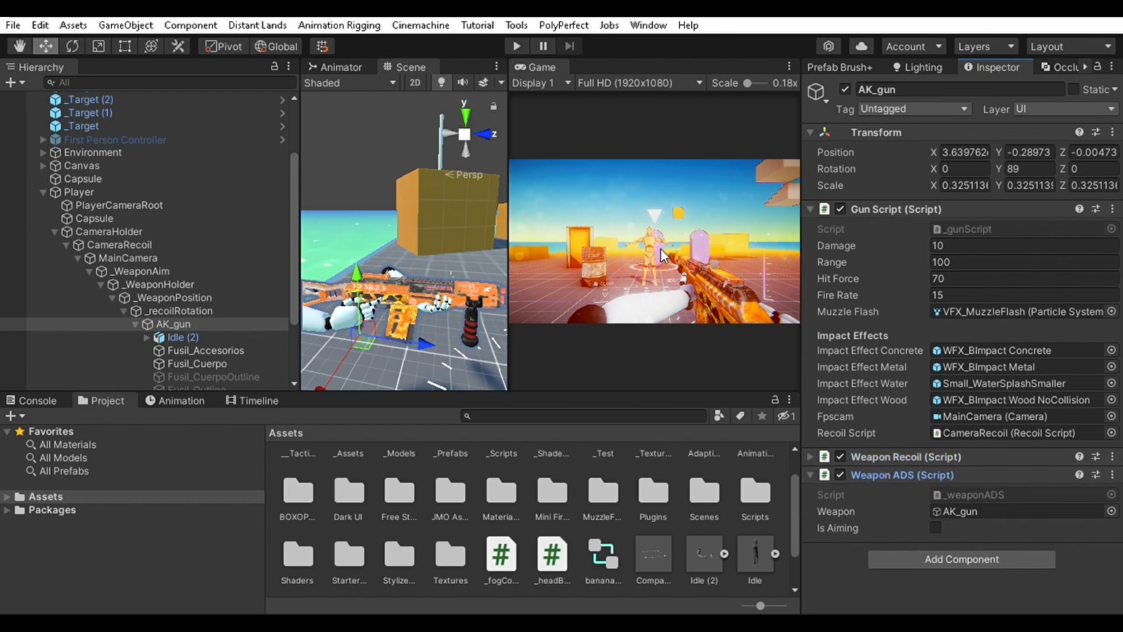
key("shift+space")
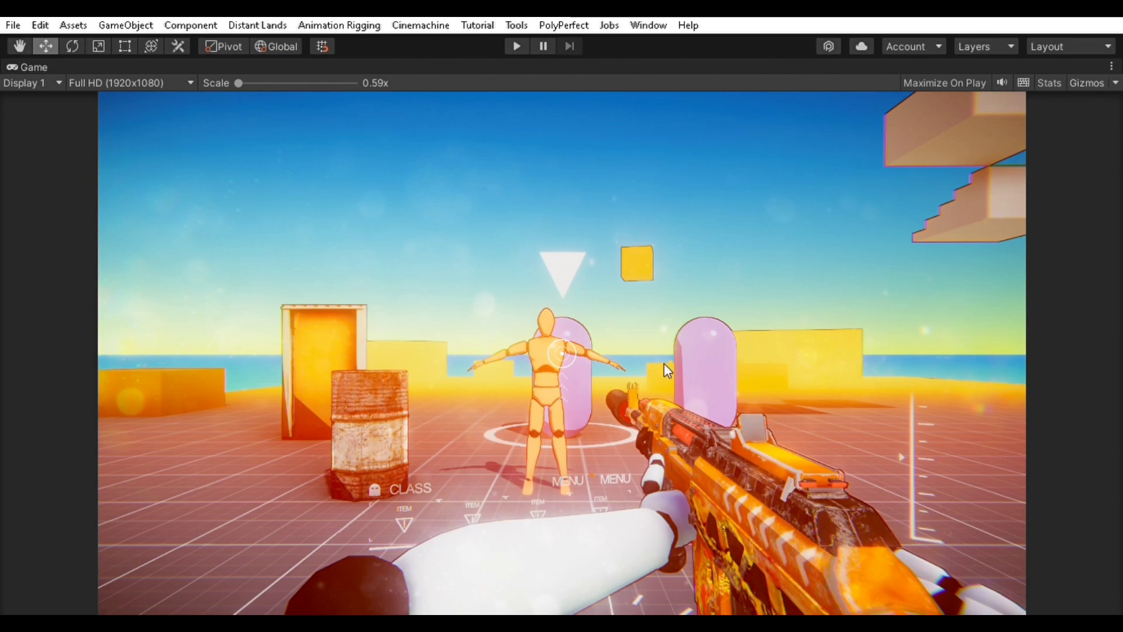
key("shift+space")
- Turn MainCamera's Fog Image Effect off and on repeatedly to compare the game view with and without fog
left_click(128, 254)
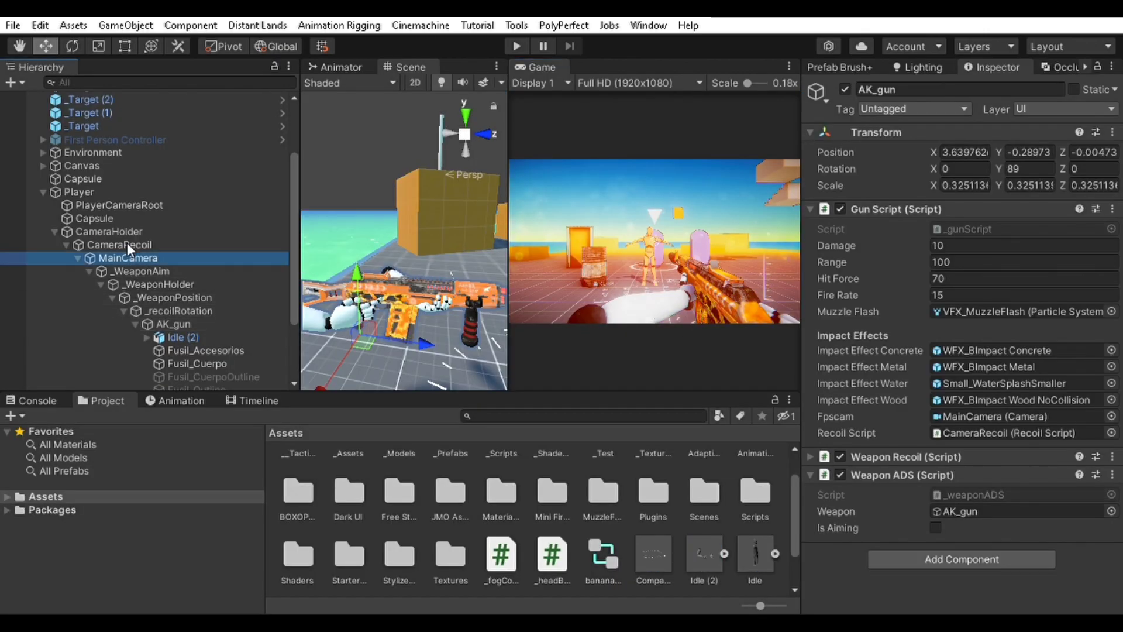
scroll(885, 318, "down", 8)
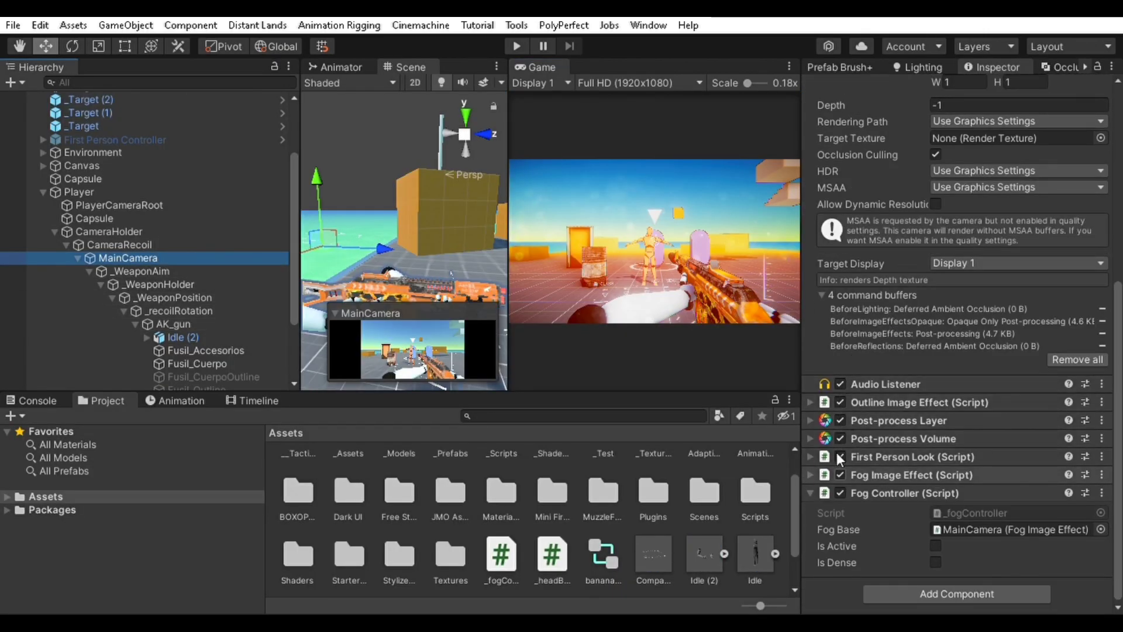
left_click(841, 474)
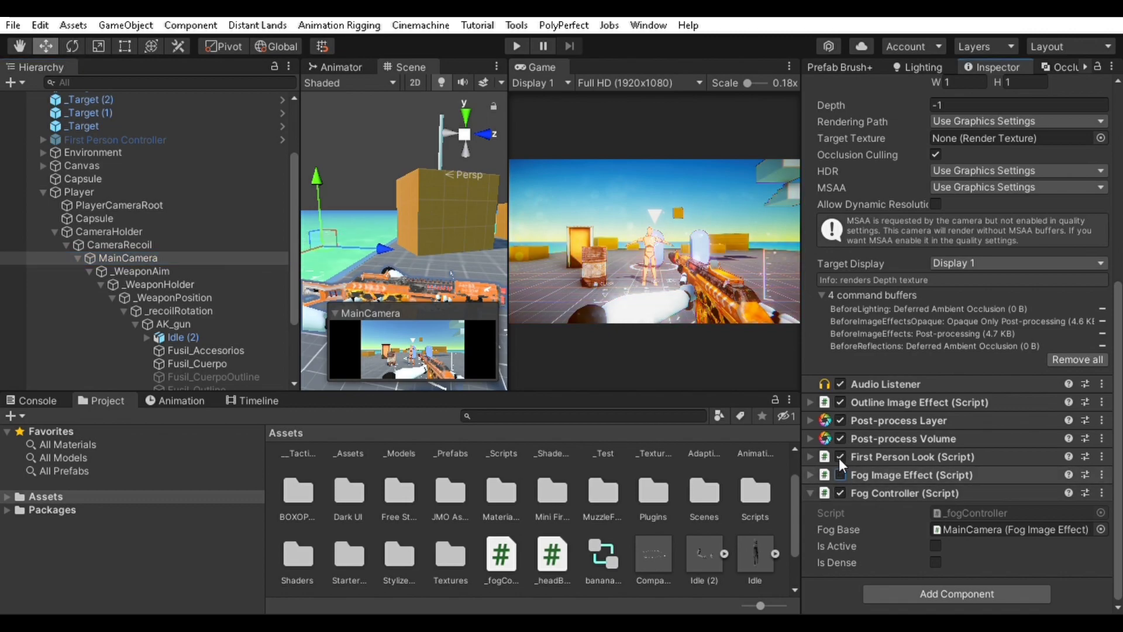
left_click(840, 474)
left_click(840, 473)
left_click(839, 474)
left_click(839, 474)
left_click(839, 473)
left_click(840, 474)
left_click(839, 473)
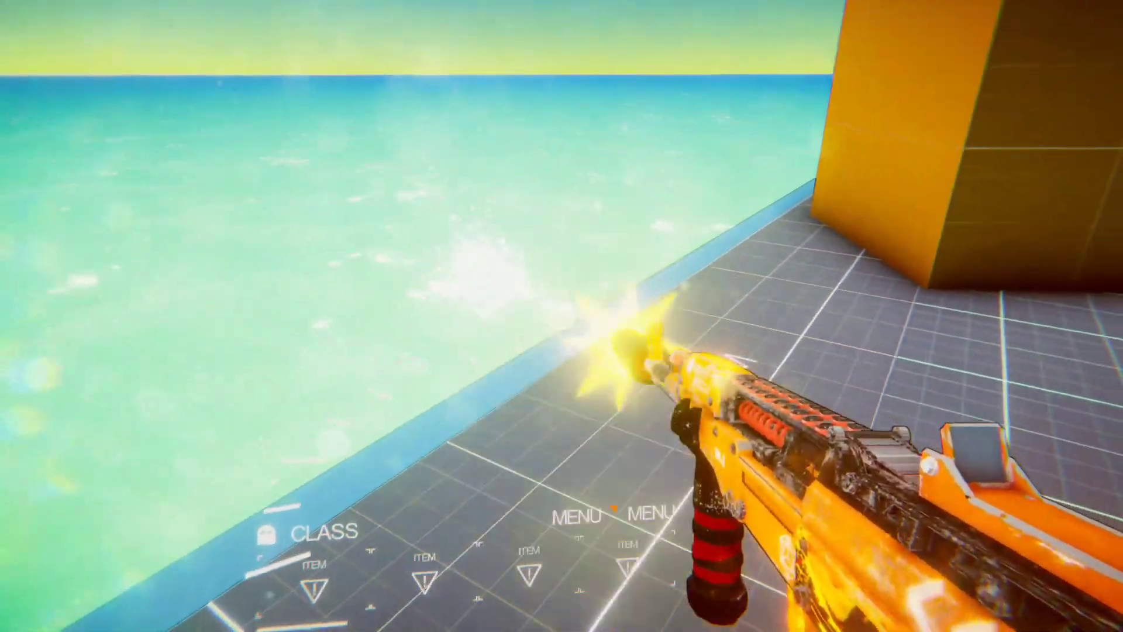
- Play-test the rifle by firing at the water and the targets in the running game
left_click_drag(561, 315, 561, 316)
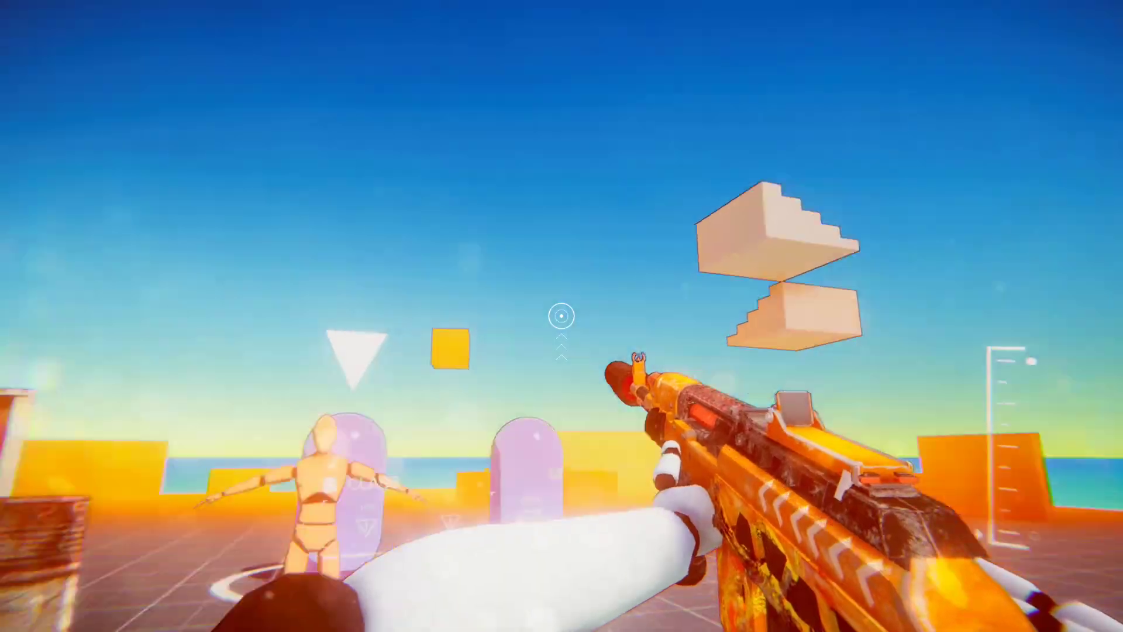
left_click_drag(561, 316, 562, 316)
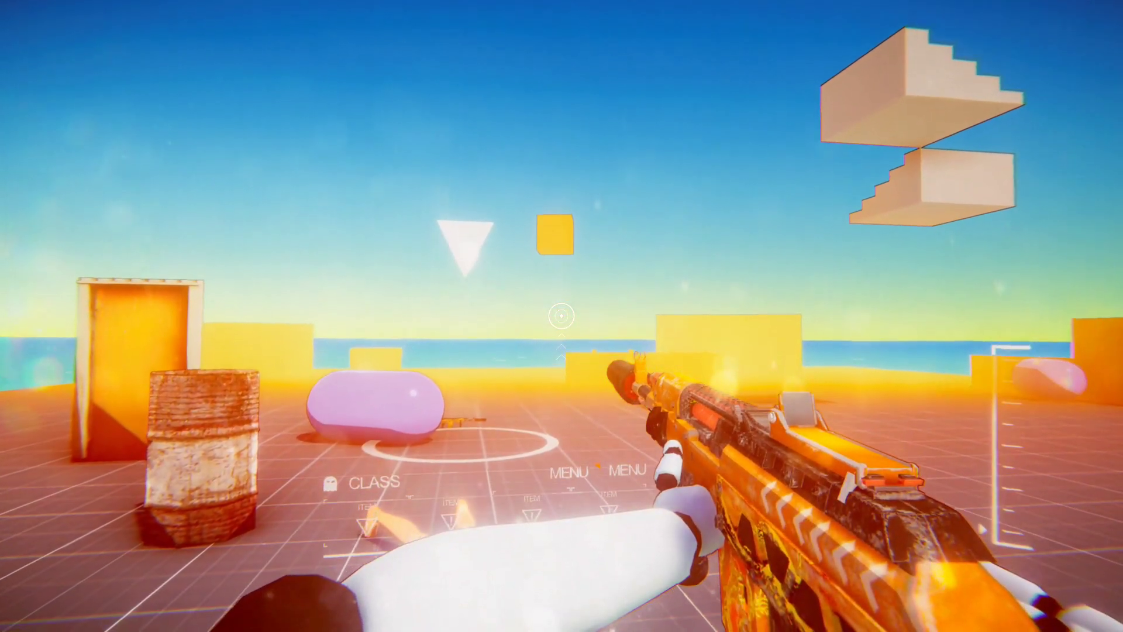